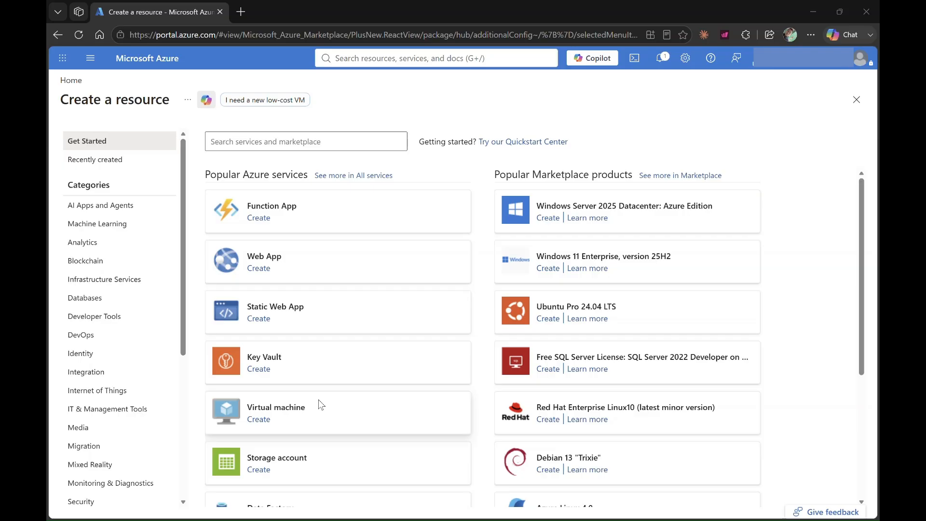
# - Start creating a Web App resource and set its runtime stack to .NET 10 (LTS)
pyautogui.click(266, 268)
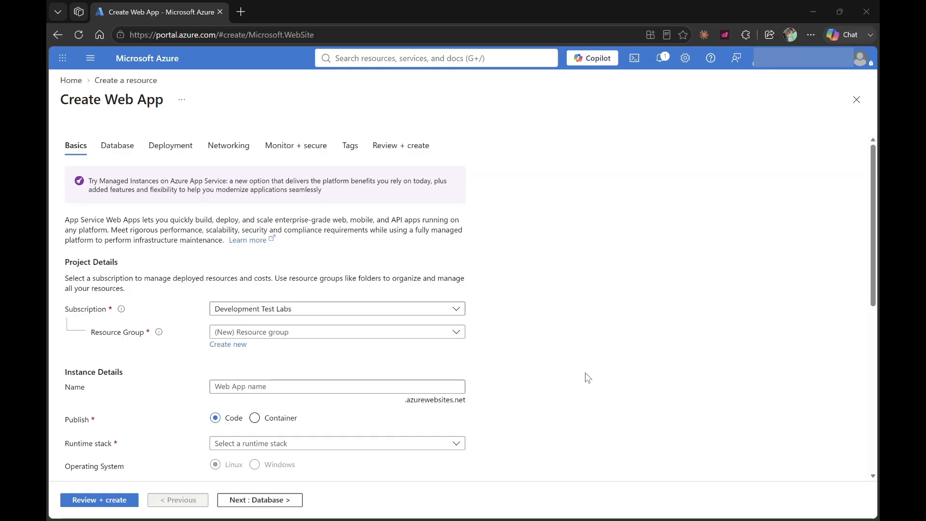
pyautogui.scroll(-2, 586, 376)
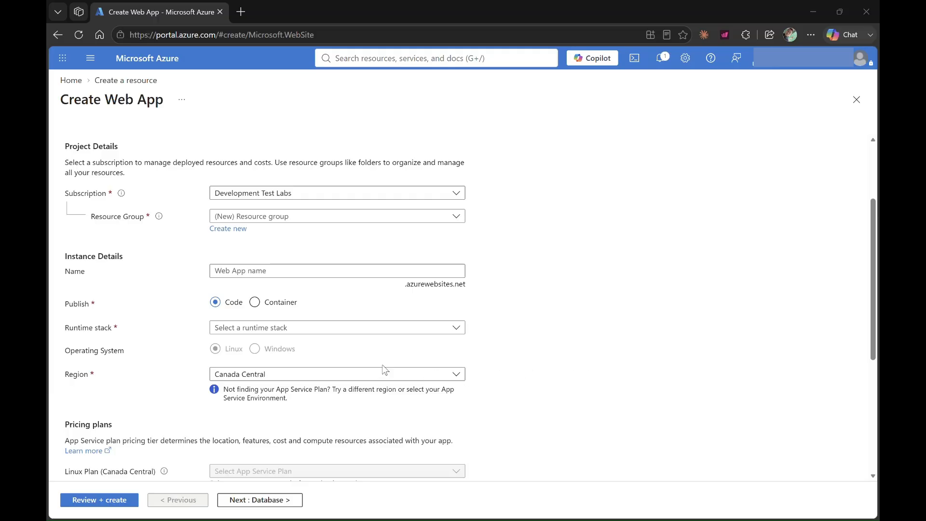
pyautogui.click(305, 271)
pyautogui.click(306, 327)
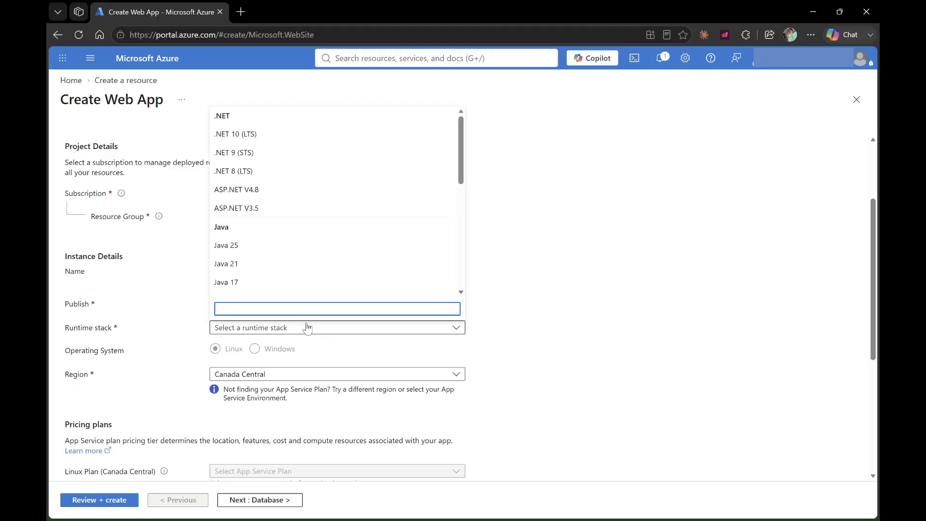
pyautogui.scroll(-5, 359, 221)
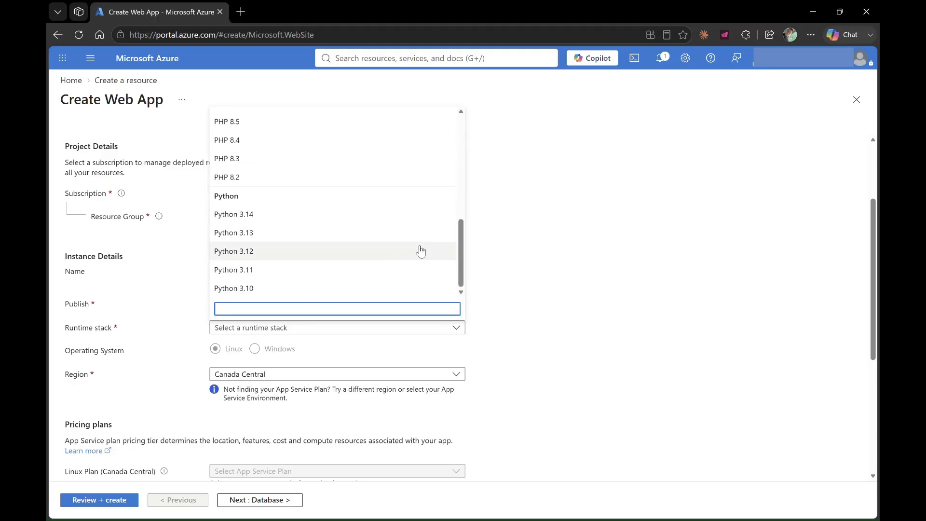
pyautogui.scroll(10, 393, 190)
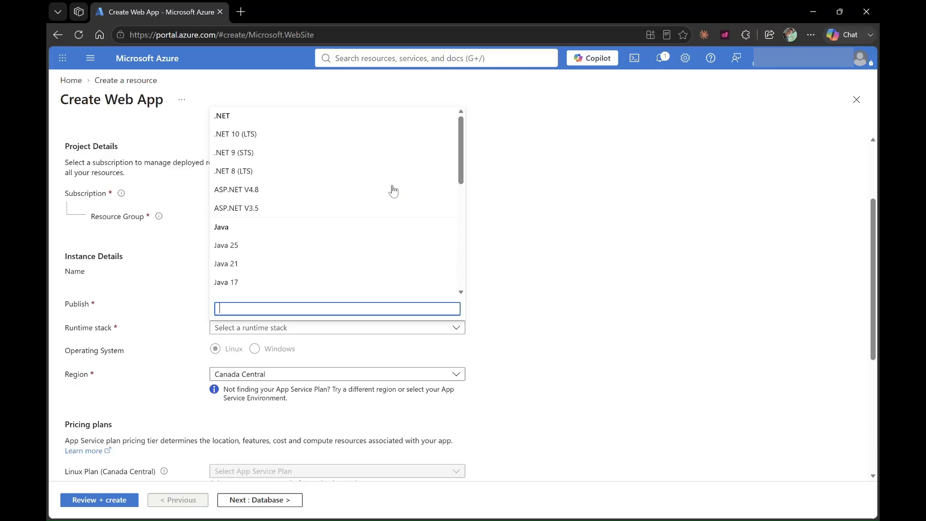
pyautogui.click(369, 139)
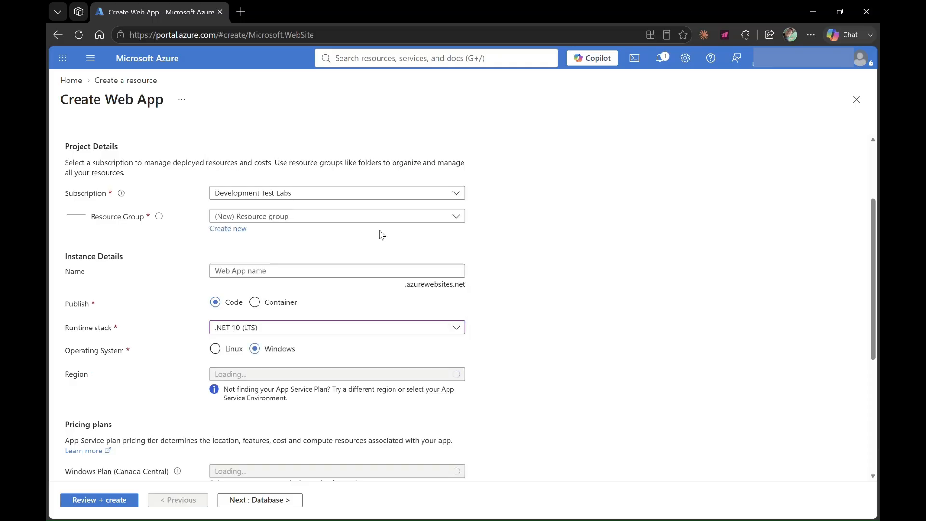
# - Try Linux as the web app's operating system and return the choice to Windows
pyautogui.click(223, 350)
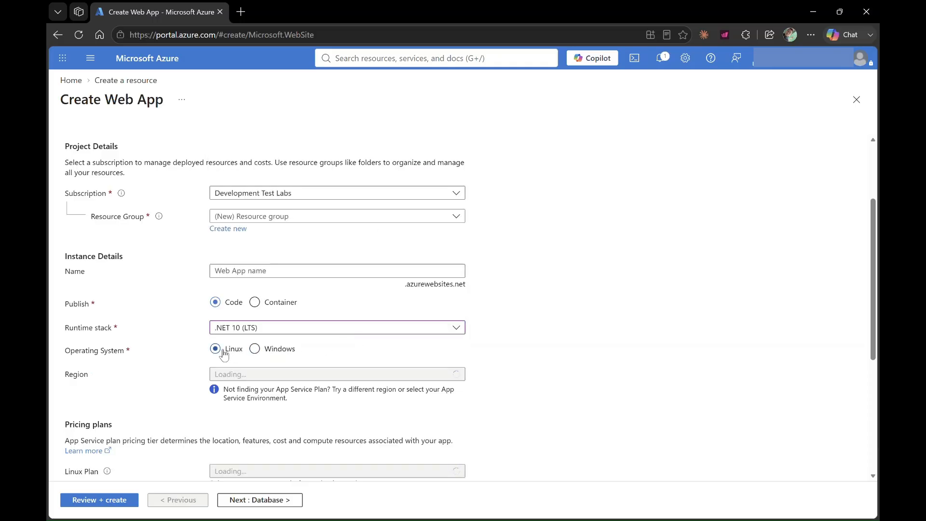
pyautogui.click(256, 351)
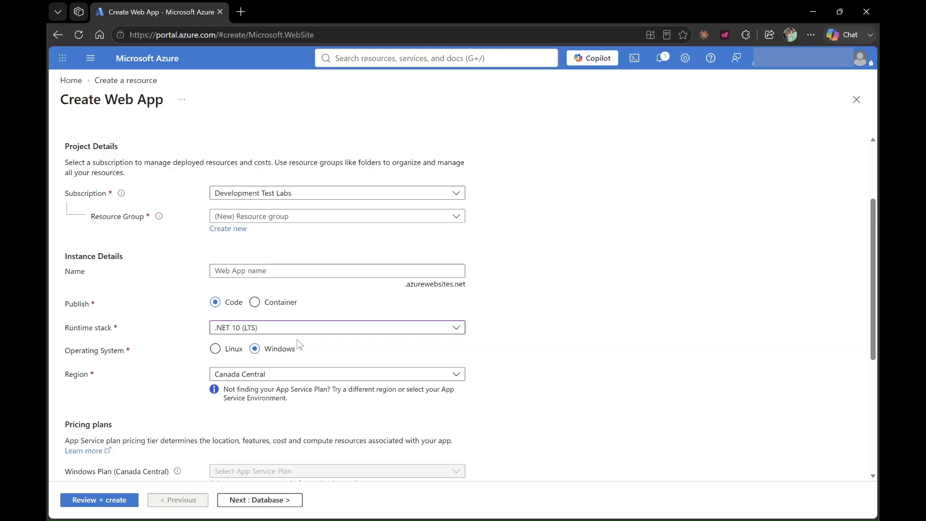
pyautogui.click(233, 349)
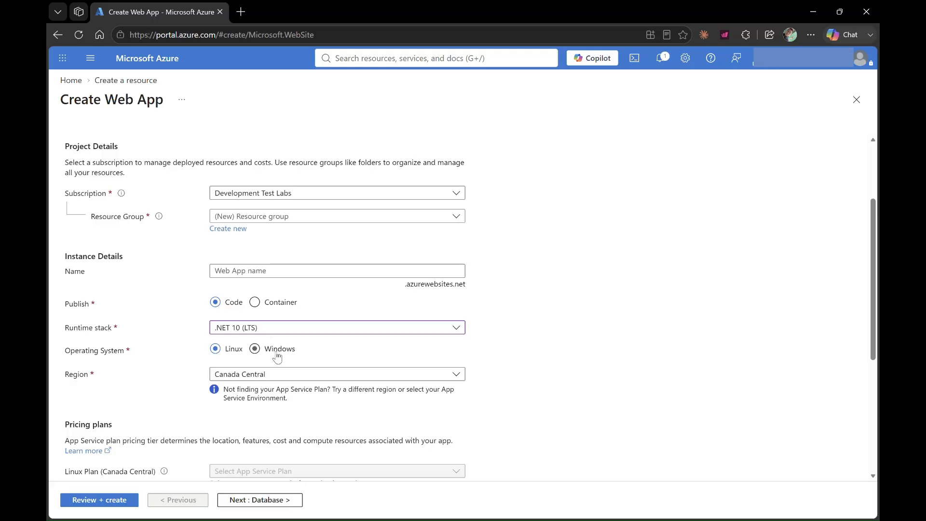
pyautogui.click(276, 352)
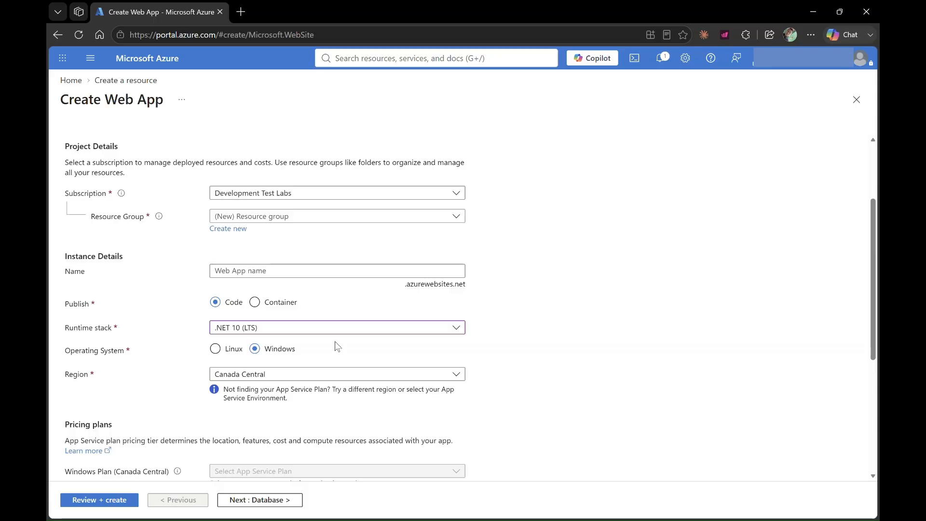
# - Compare the Code and Container publish options and set the web app to publish as Container
pyautogui.click(254, 303)
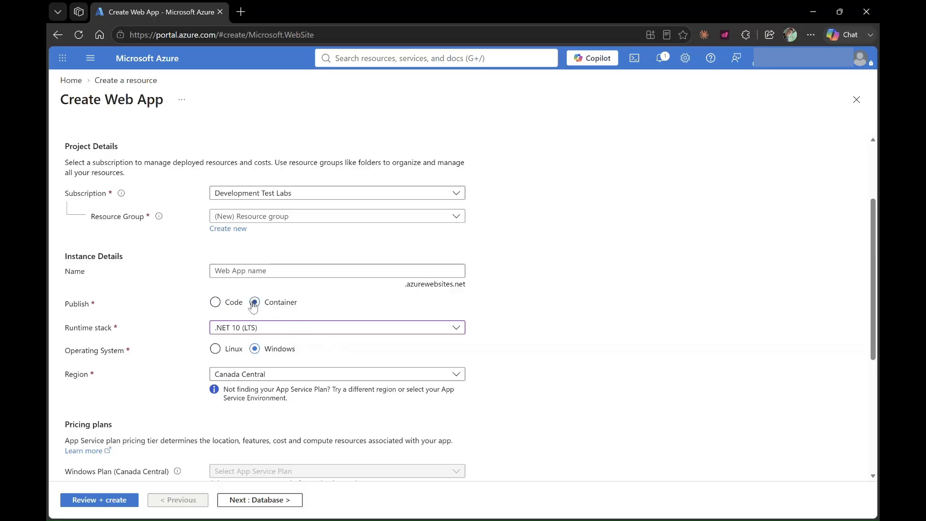
pyautogui.click(221, 307)
pyautogui.click(266, 305)
pyautogui.click(225, 308)
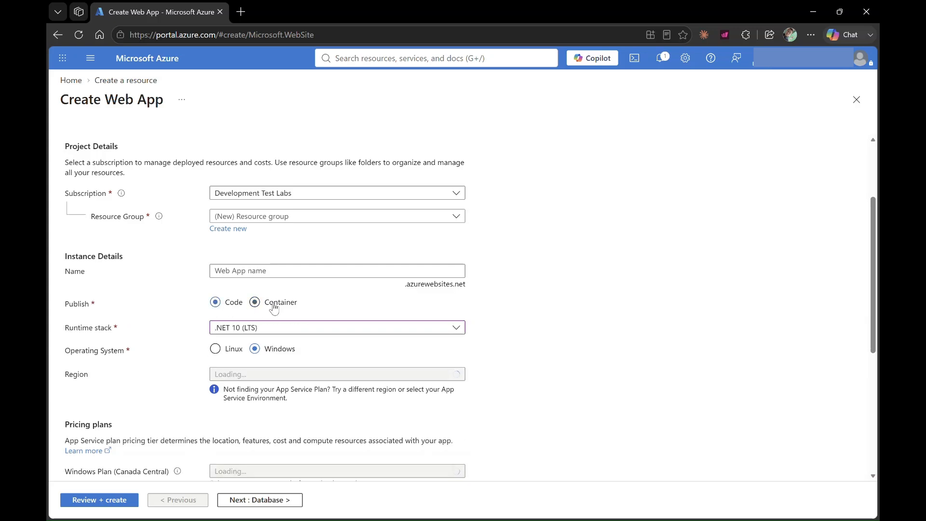
pyautogui.click(273, 308)
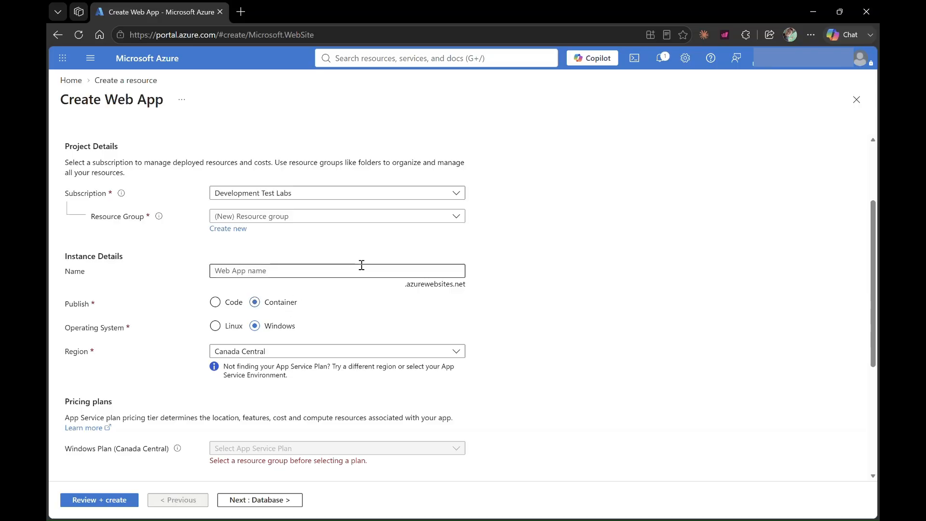
# - Set the web app's region to Indonesia Central
pyautogui.scroll(1, 389, 309)
pyautogui.scroll(-1, 391, 311)
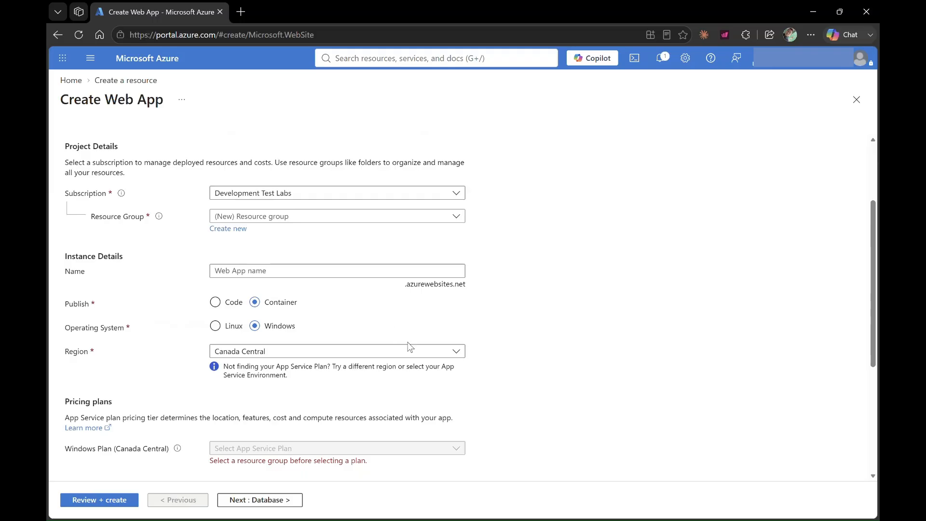
pyautogui.scroll(-5, 416, 355)
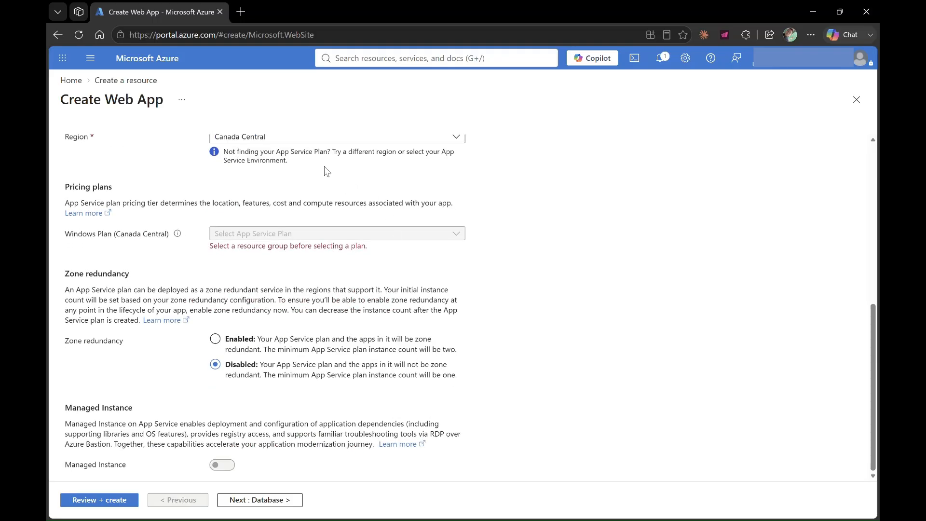
pyautogui.click(312, 138)
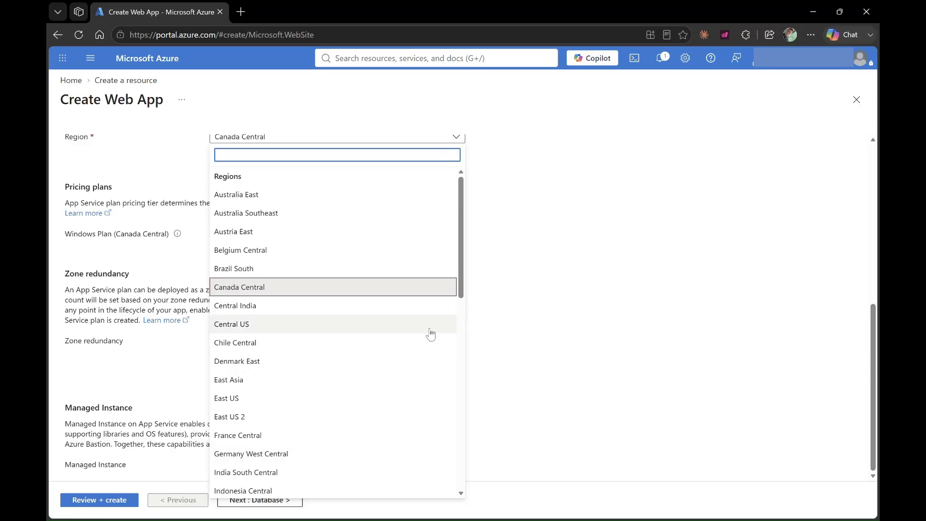
pyautogui.scroll(-2, 432, 329)
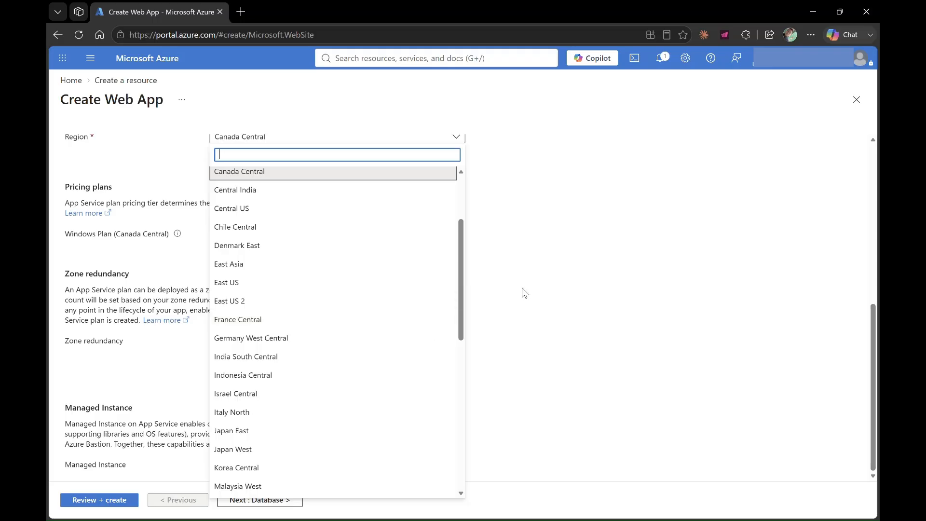
pyautogui.click(394, 375)
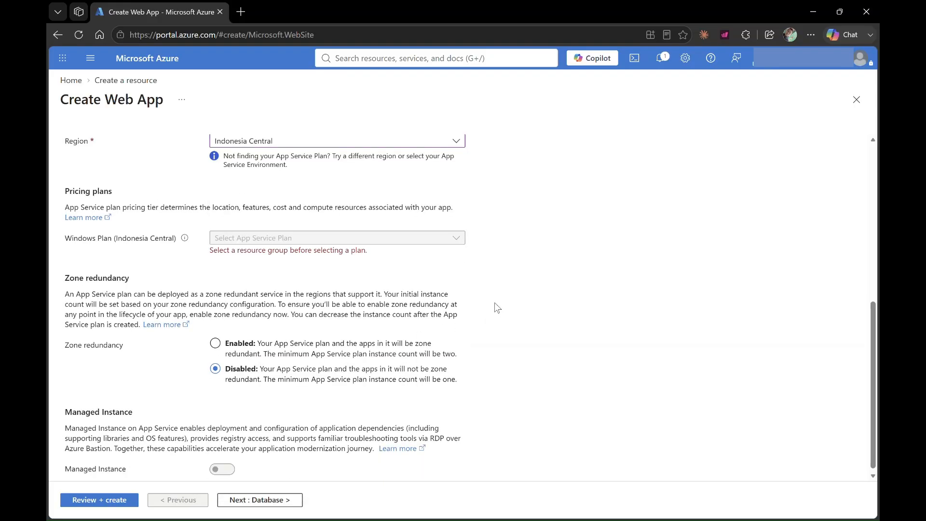
# - Review the basic web app settings, including resource group, instance details, pricing plan, zone redundancy and managed instance options
pyautogui.scroll(7, 513, 300)
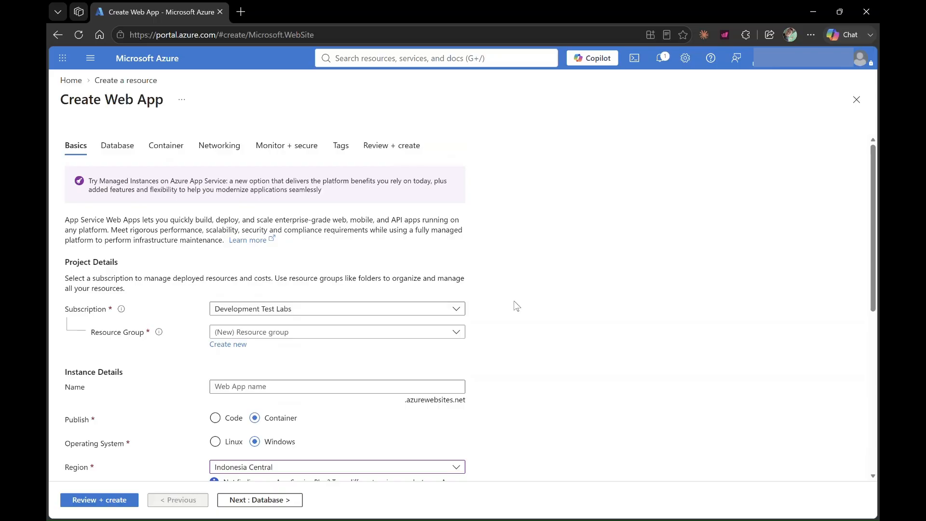
pyautogui.scroll(-6, 513, 302)
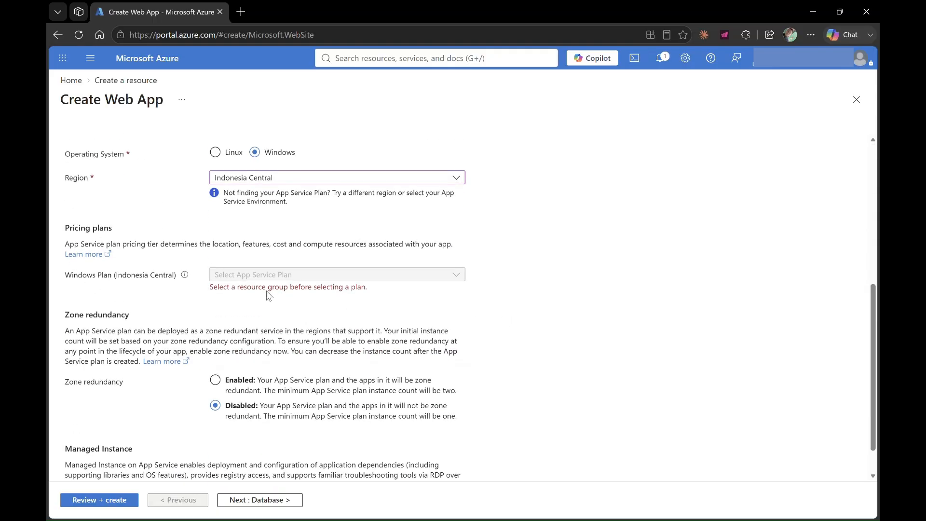
pyautogui.scroll(5, 446, 308)
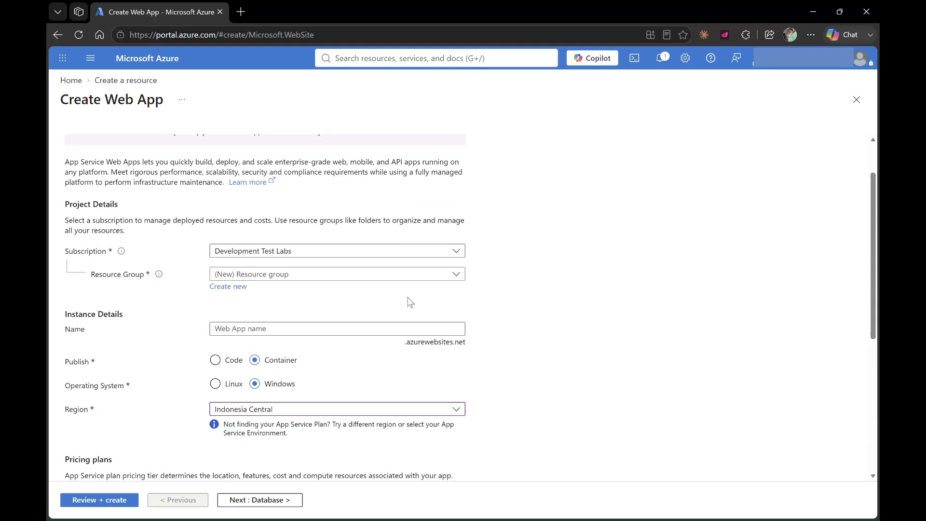
pyautogui.scroll(-6, 378, 325)
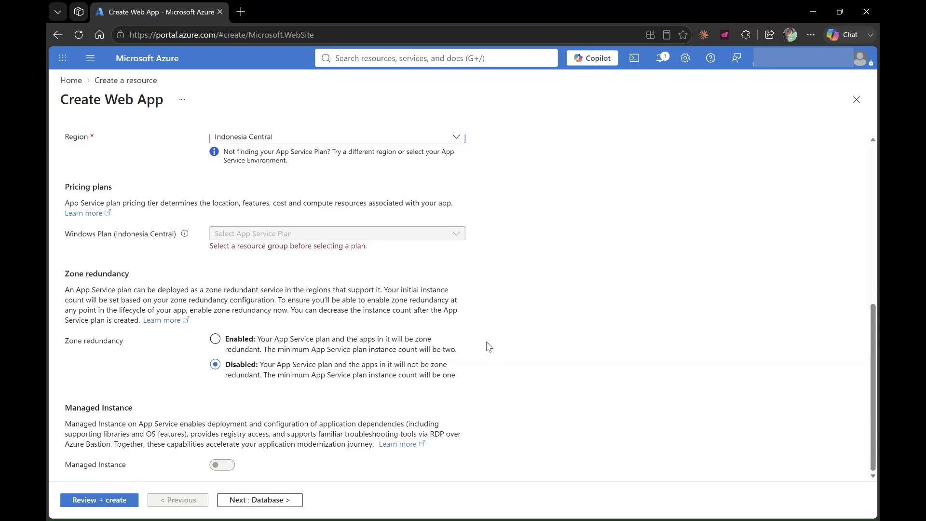
pyautogui.scroll(3, 487, 274)
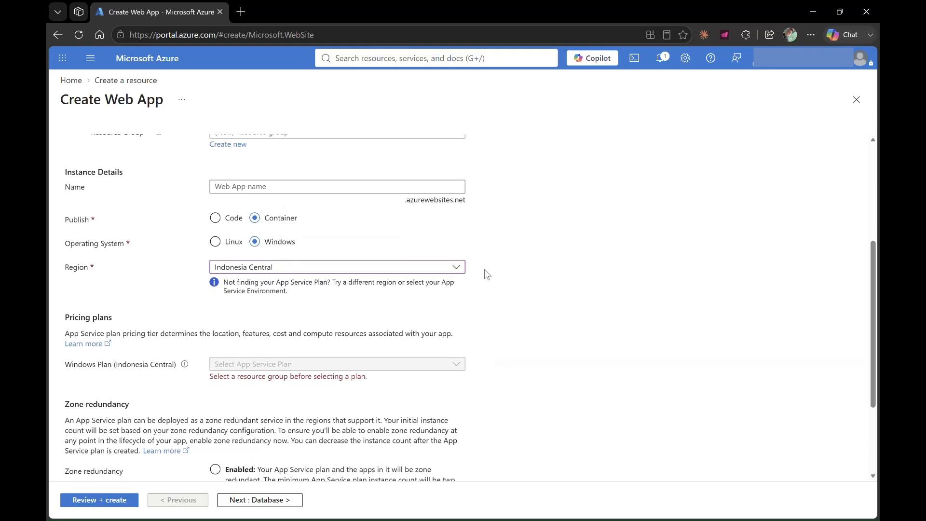
pyautogui.scroll(-3, 485, 269)
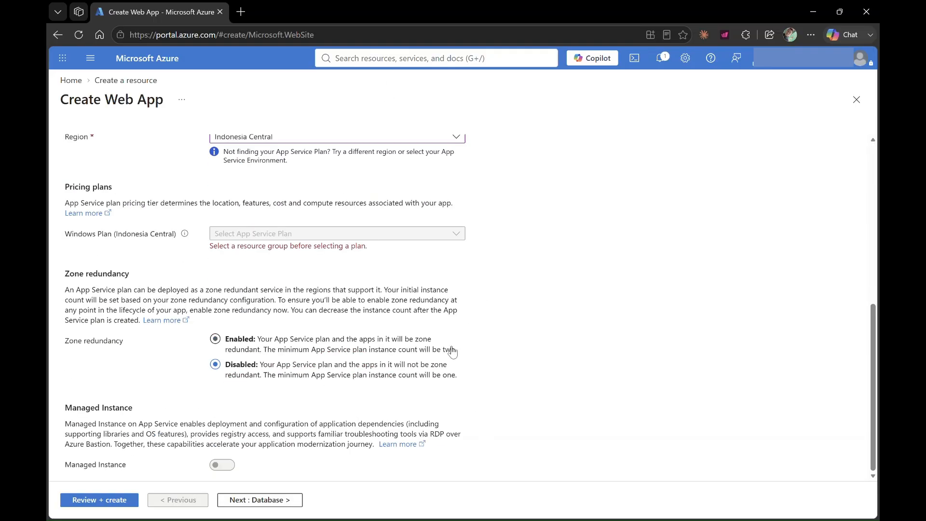
pyautogui.scroll(7, 451, 346)
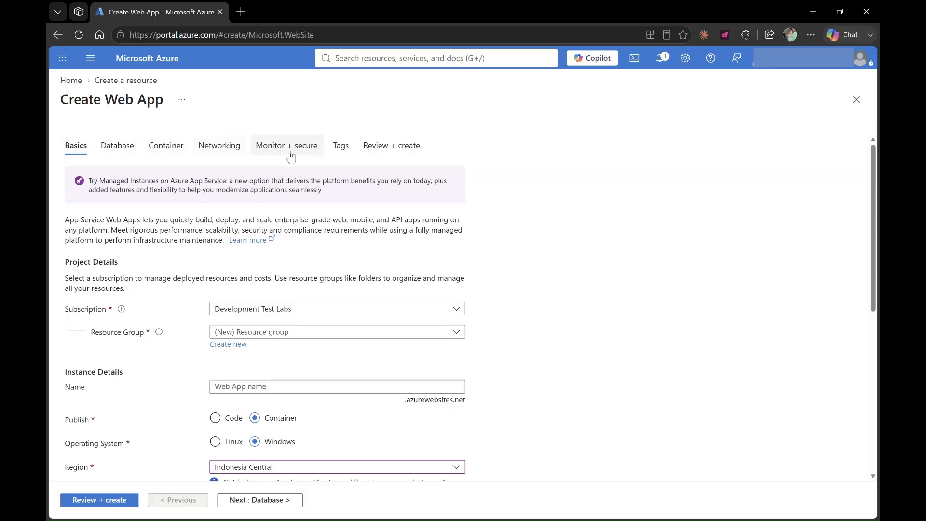
pyautogui.scroll(-1, 482, 162)
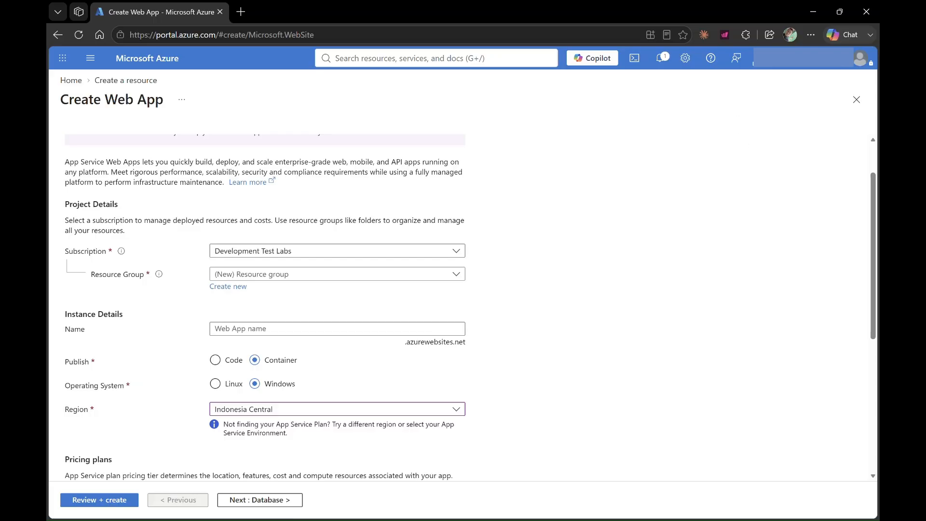
pyautogui.scroll(-2, 581, 342)
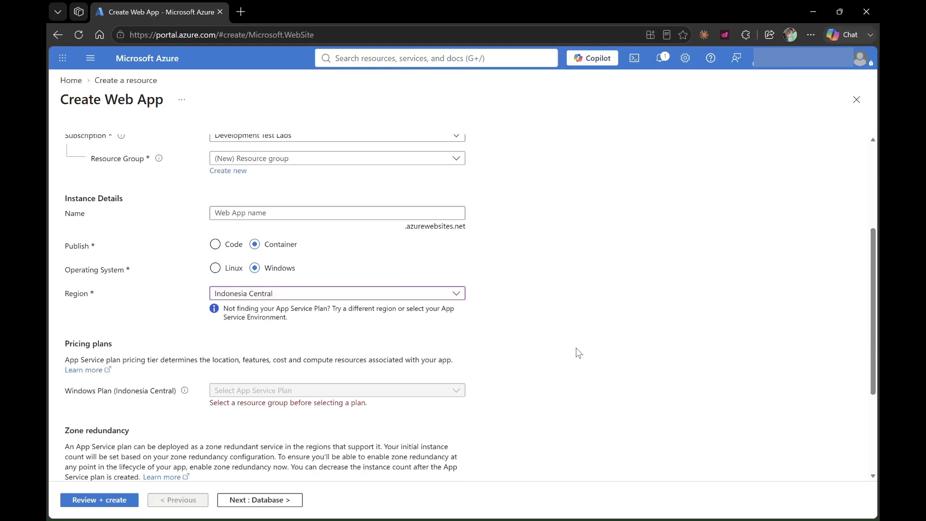